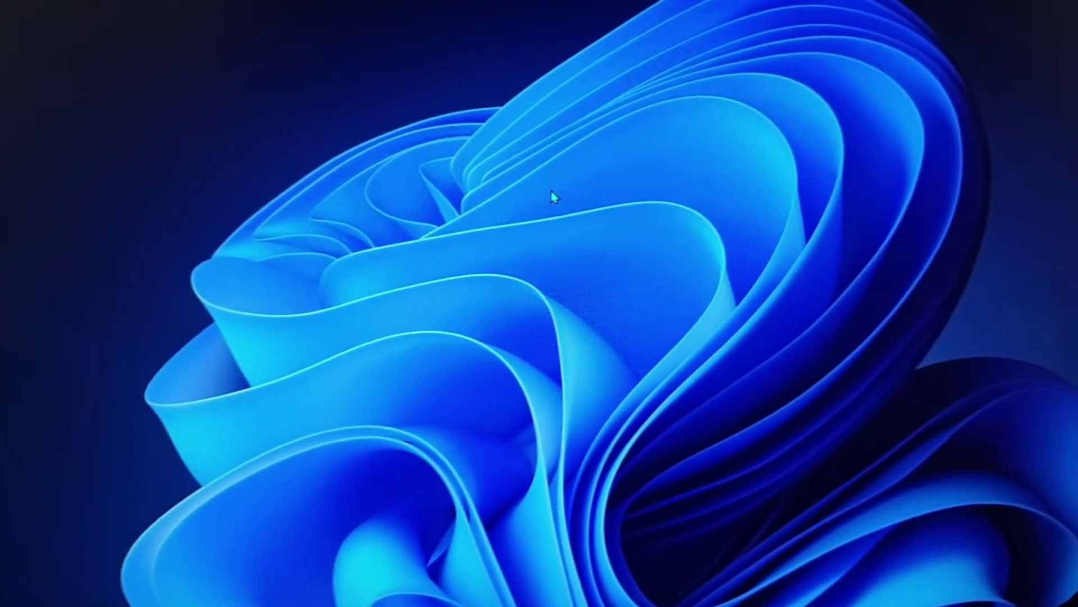
Open the desktop context menu that lists Display settings
right_click(546, 208)
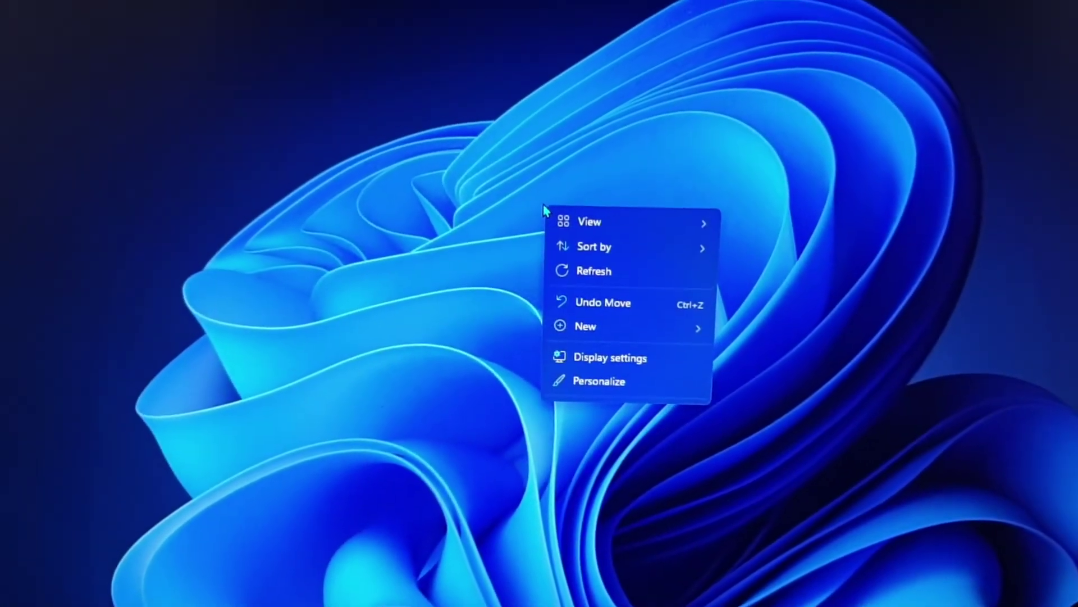
In Display settings, change 'Show only on 1' to 'Duplicate these displays' and keep it
left_click(634, 375)
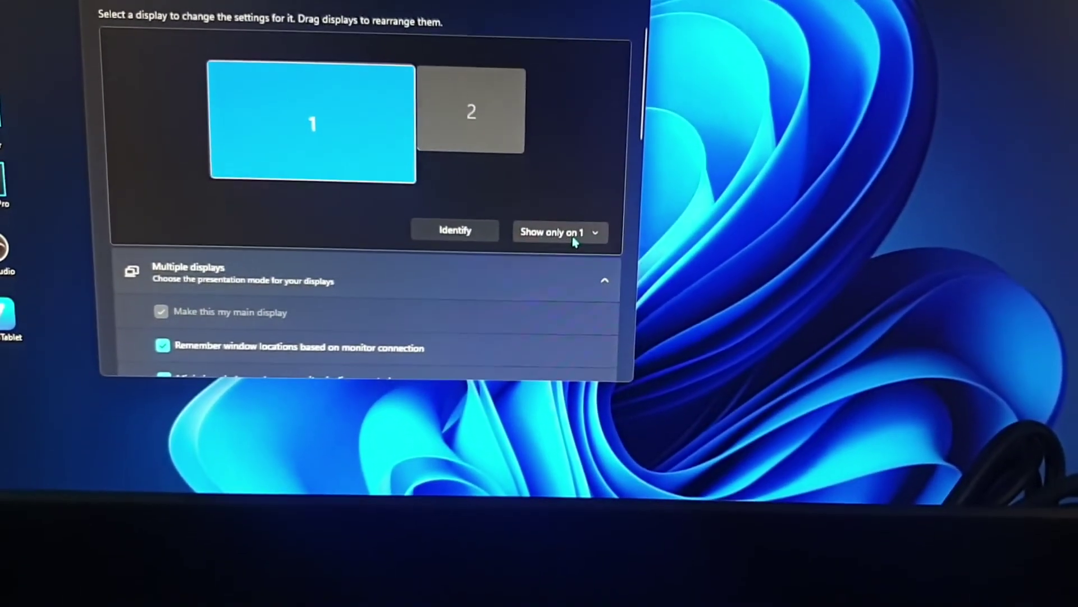
left_click(575, 236)
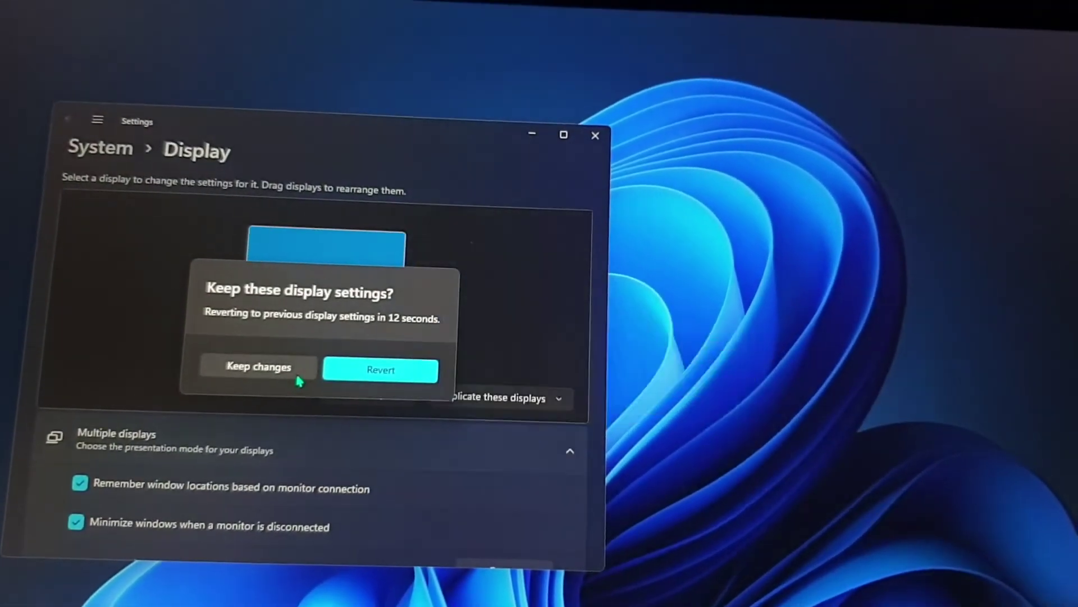
left_click(295, 376)
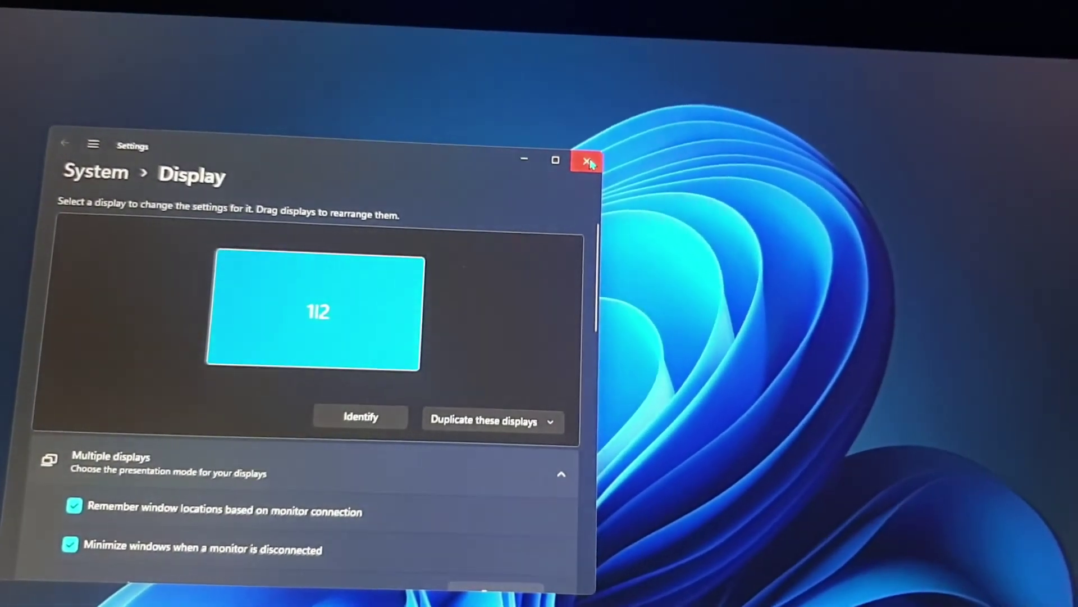
Close the Settings window to return to the desktop
left_click(589, 162)
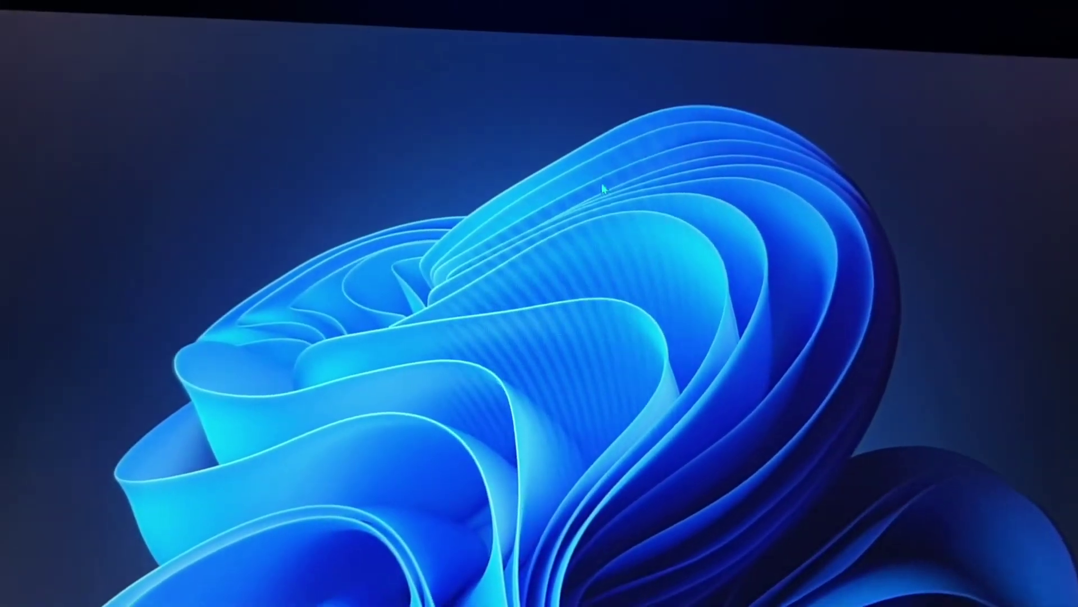